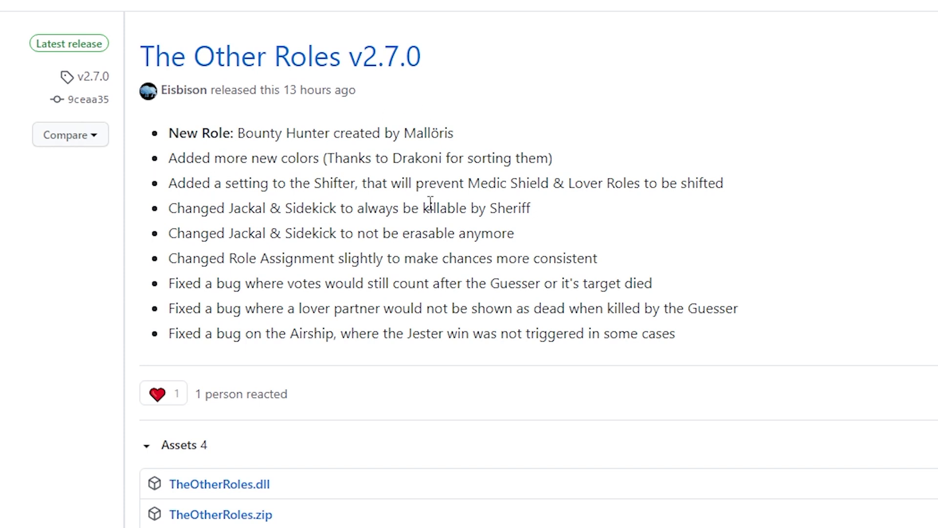
Step: Download TheOtherRoles.zip from the GitHub assets, keep it past the warning, and show it in Downloads
scroll(371, 320, down, 4)
scroll(383, 318, up, 4)
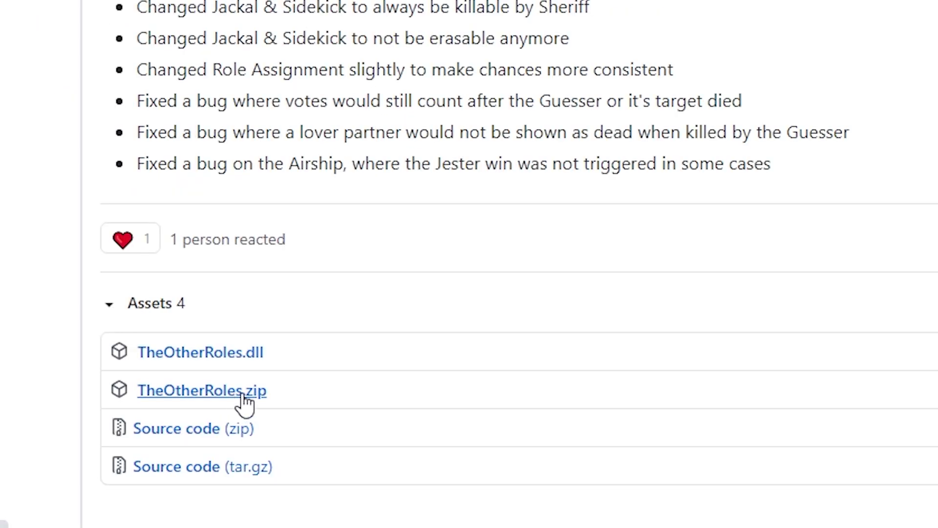
click(243, 396)
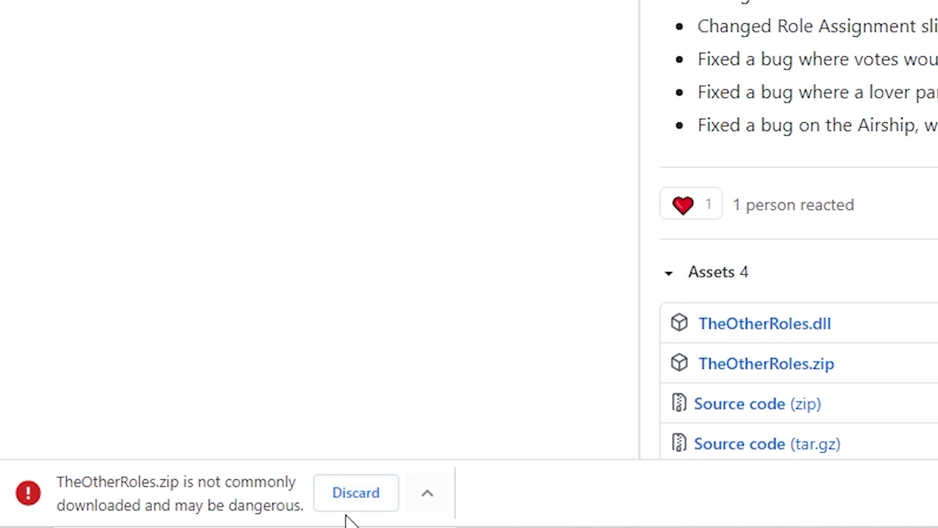
click(434, 497)
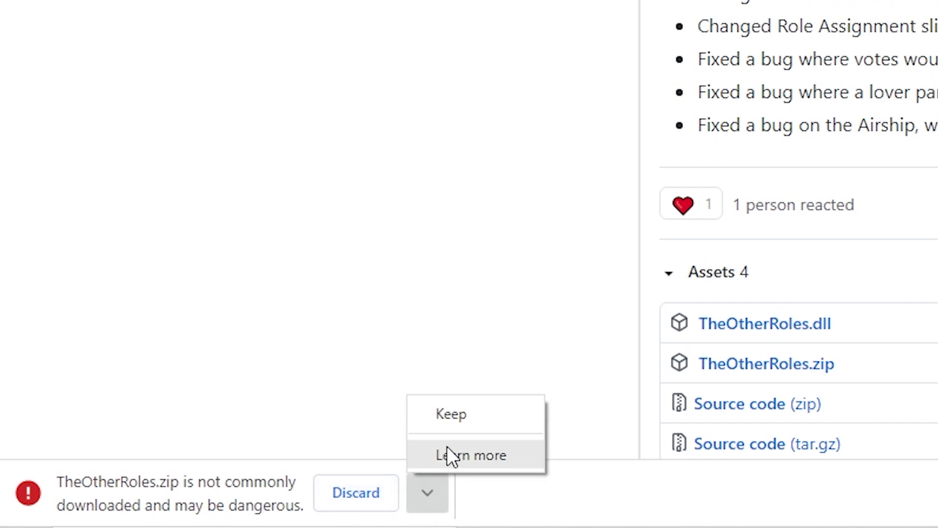
click(462, 414)
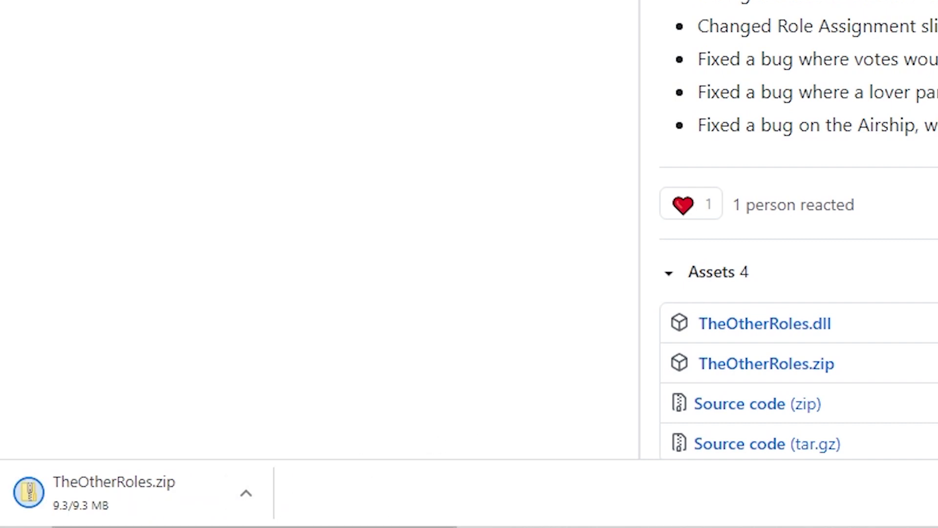
click(113, 491)
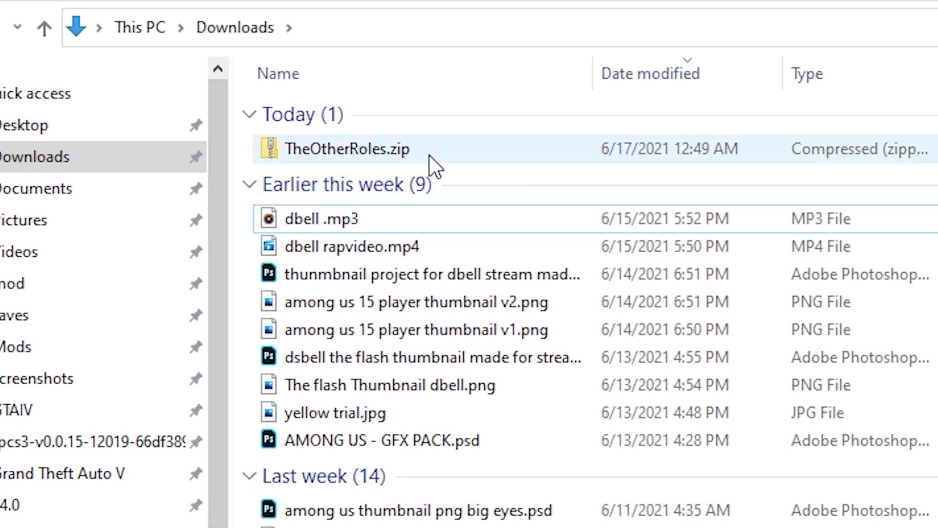
Step: Extract TheOtherRoles.zip with 7-Zip into a TheOtherRoles folder in Downloads and open it
click(425, 145)
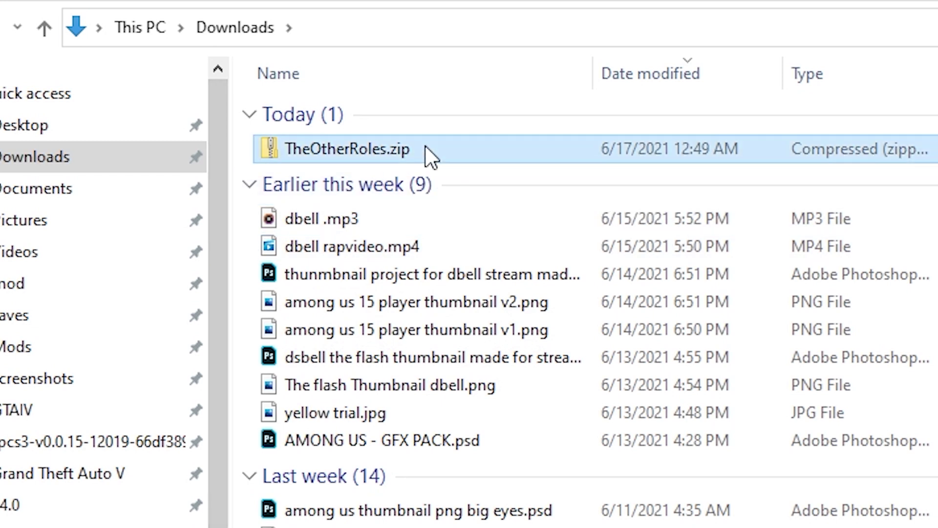
right_click(425, 145)
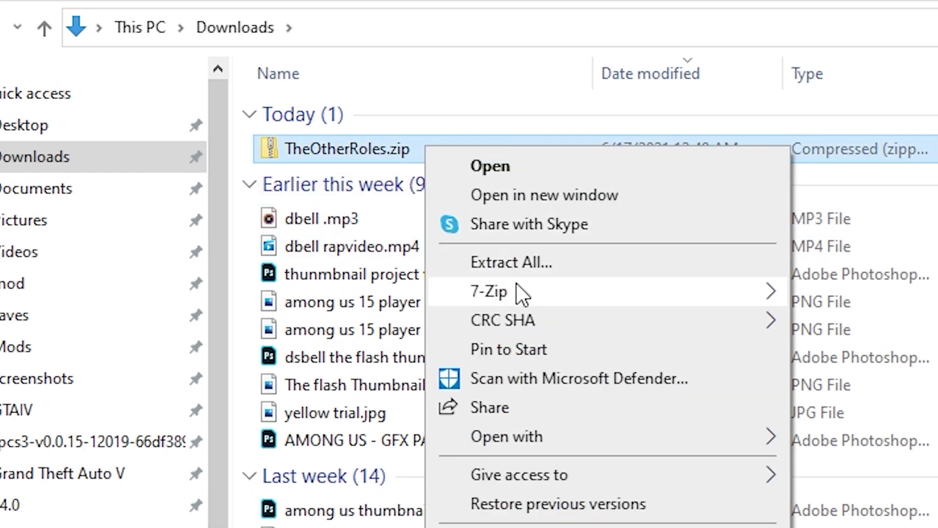
mouse_move(519, 293)
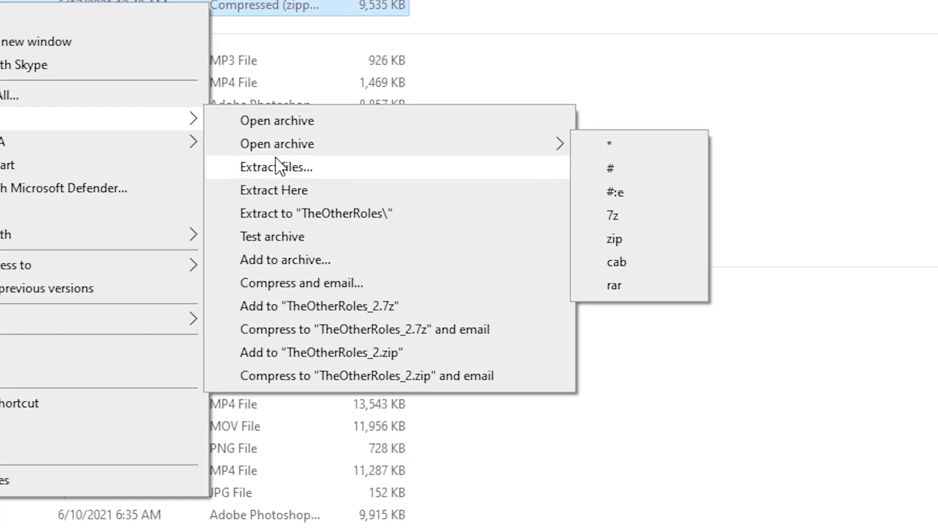
click(862, 352)
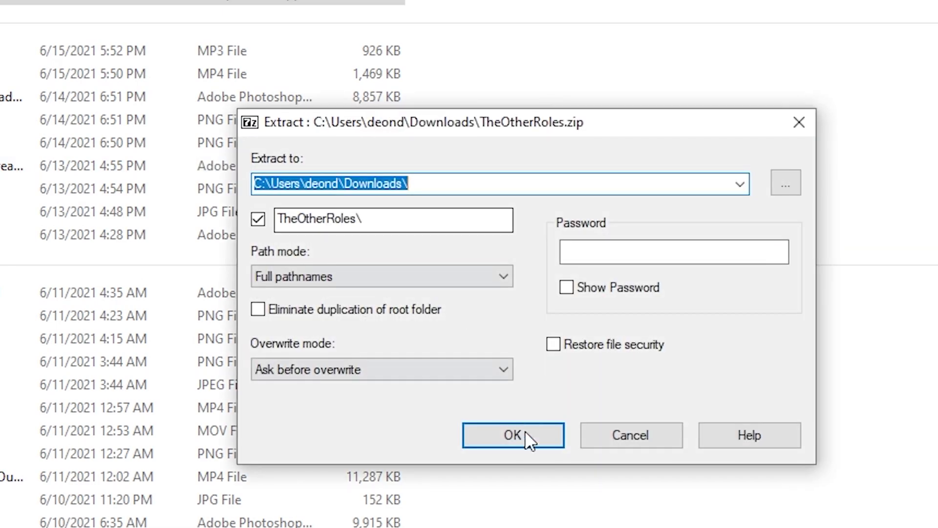
click(528, 438)
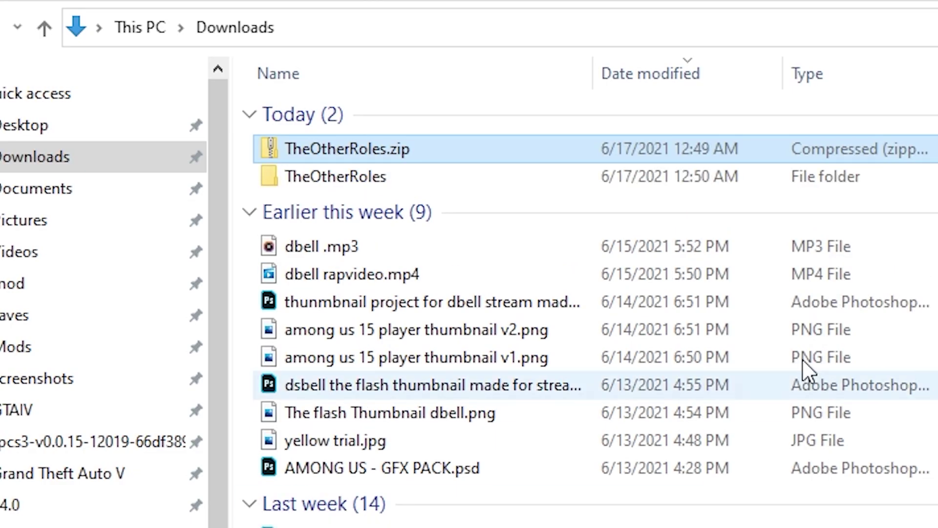
mouse_move(345, 181)
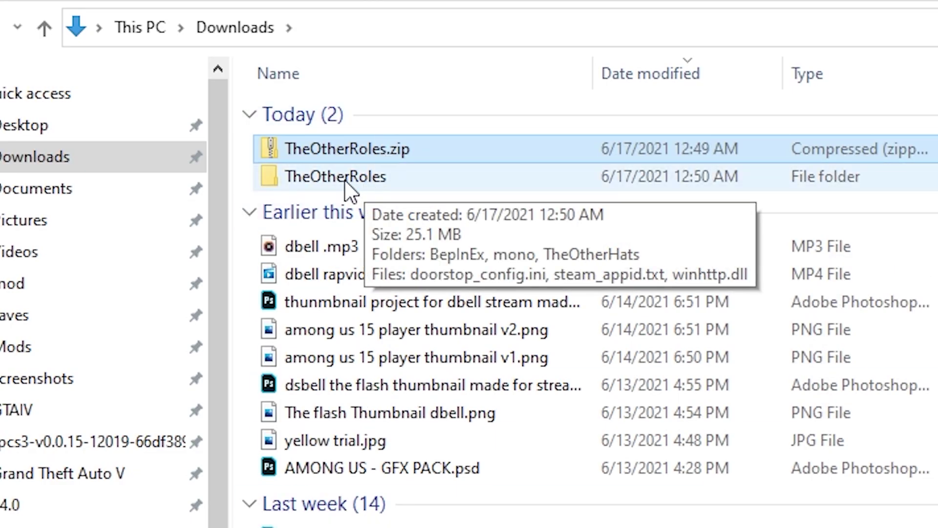
double_click(383, 176)
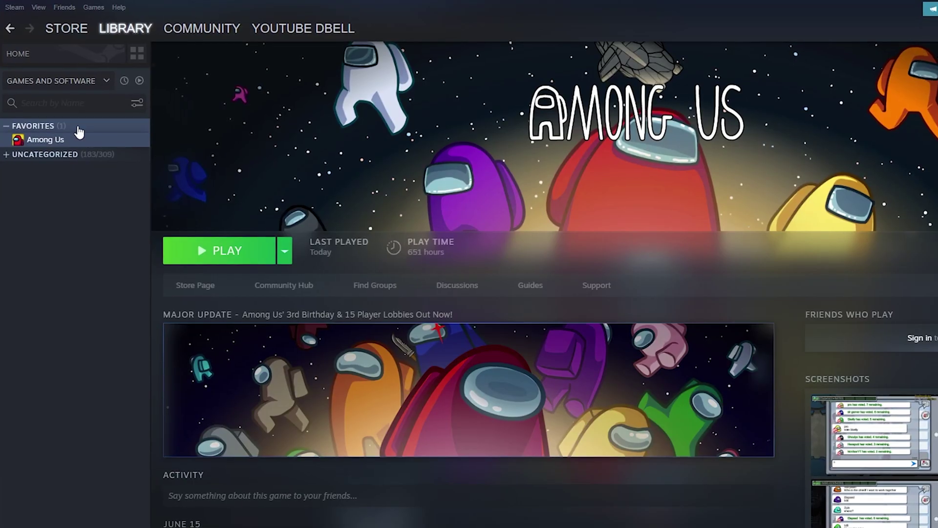
Step: Open Among Us's local files from its Manage menu in the Steam library
right_click(100, 138)
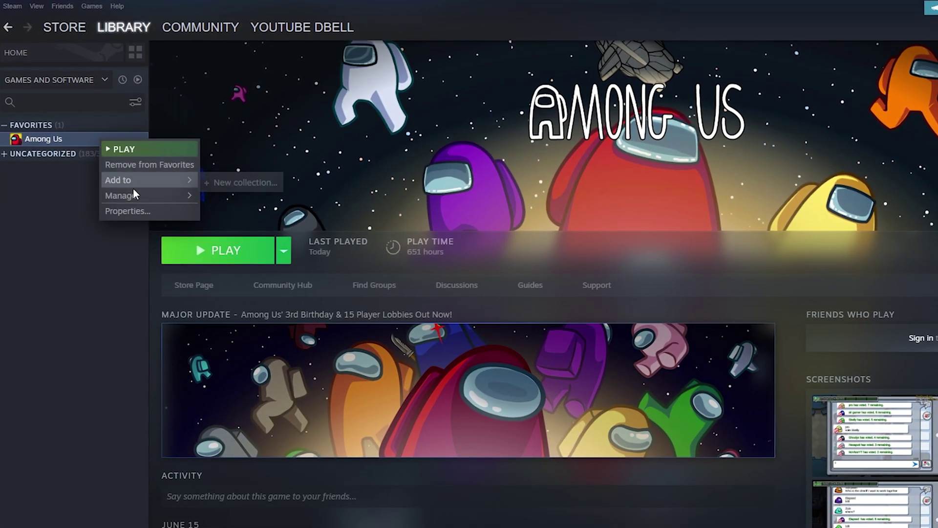
mouse_move(136, 195)
click(232, 213)
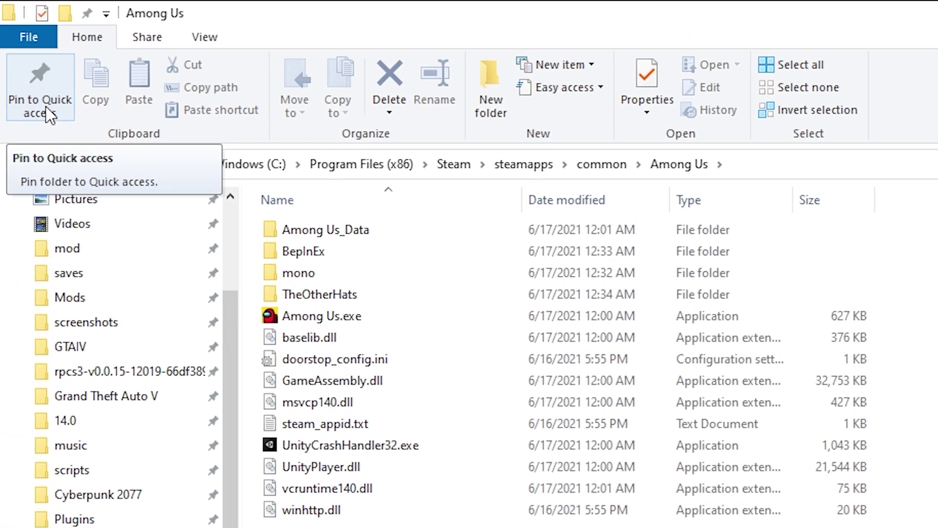
Step: Go to Downloads and open the extracted TheOtherRoles folder
click(46, 107)
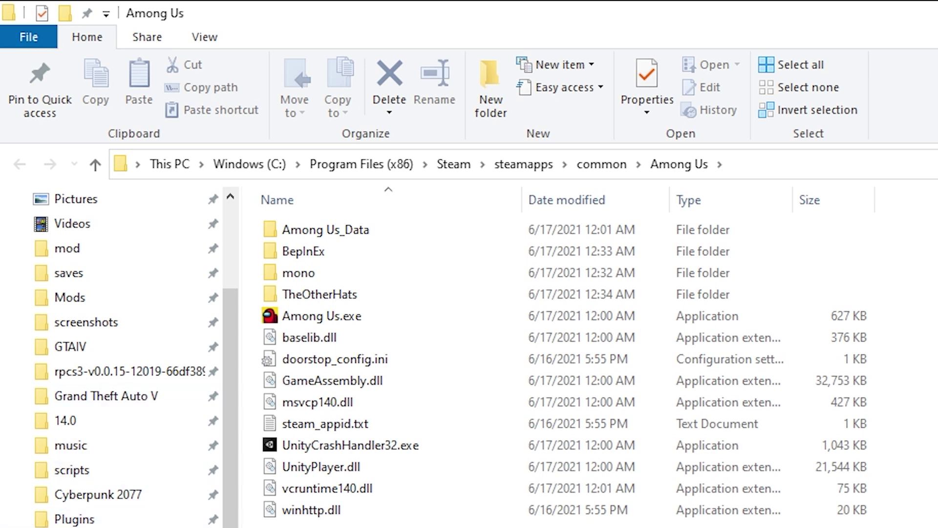
scroll(10, 436, up, 2)
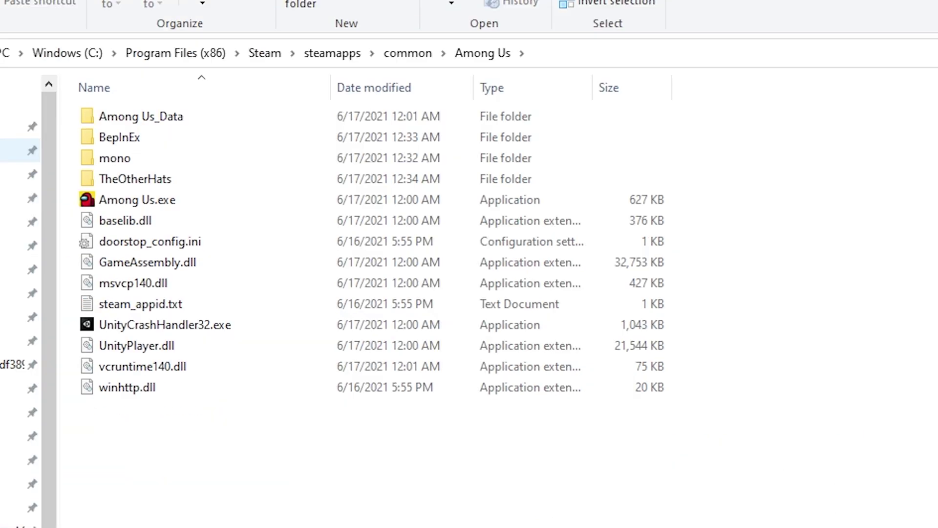
click(19, 150)
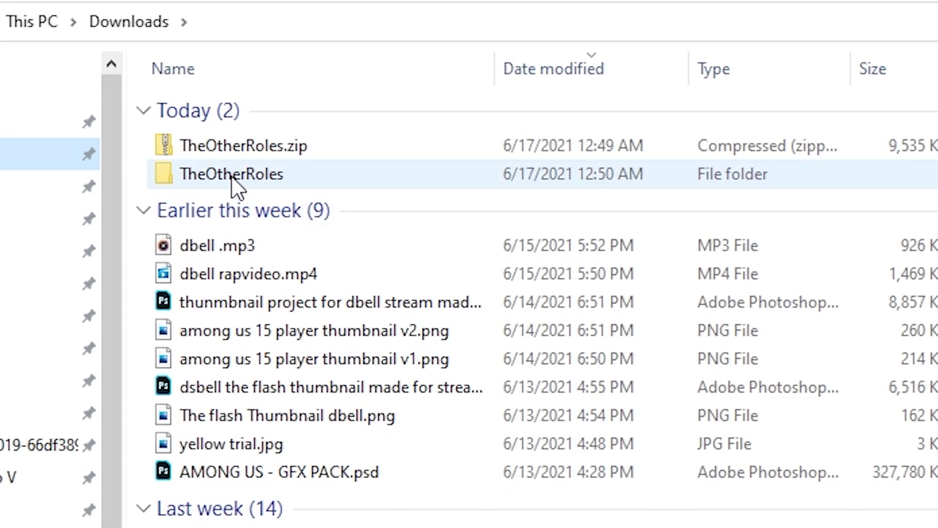
double_click(232, 176)
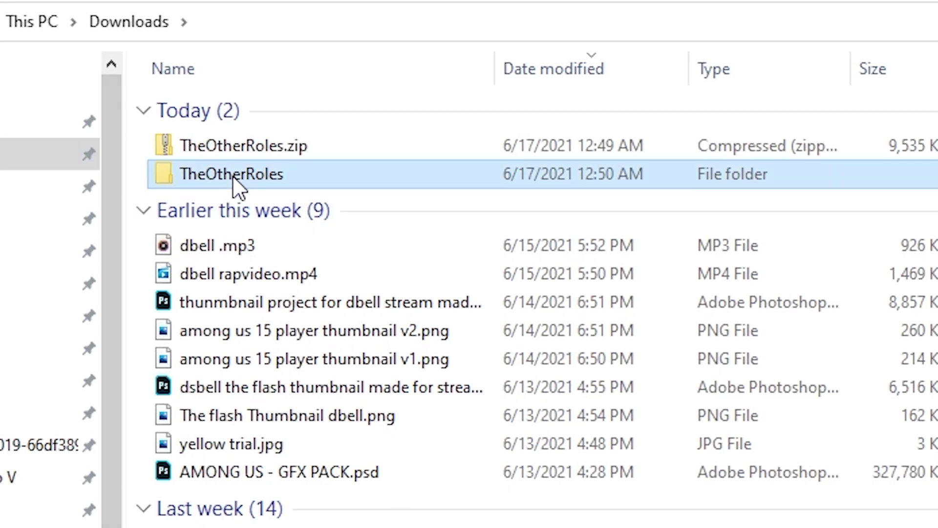
Step: Move all six mod items into the Among Us folder, replacing existing files, and launch the game
drag(310, 352, 253, 95)
drag(333, 193, 180, 430)
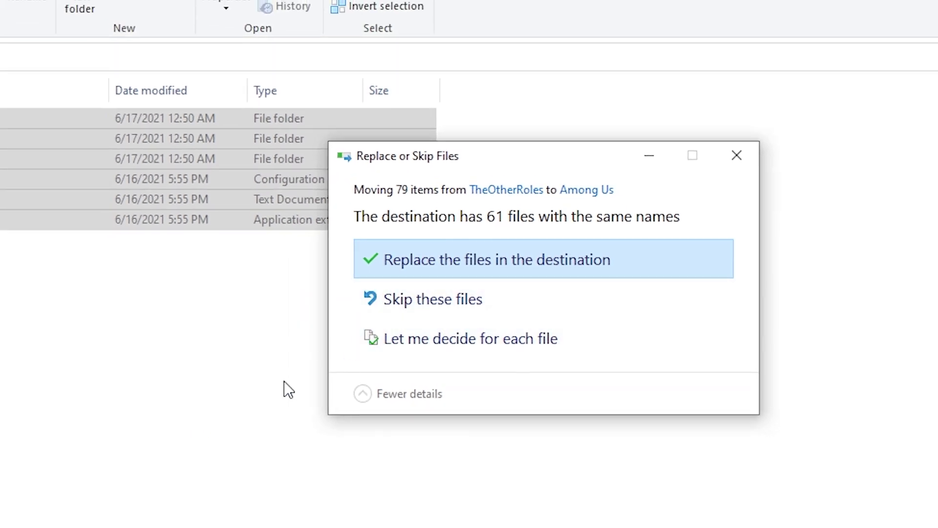
click(528, 264)
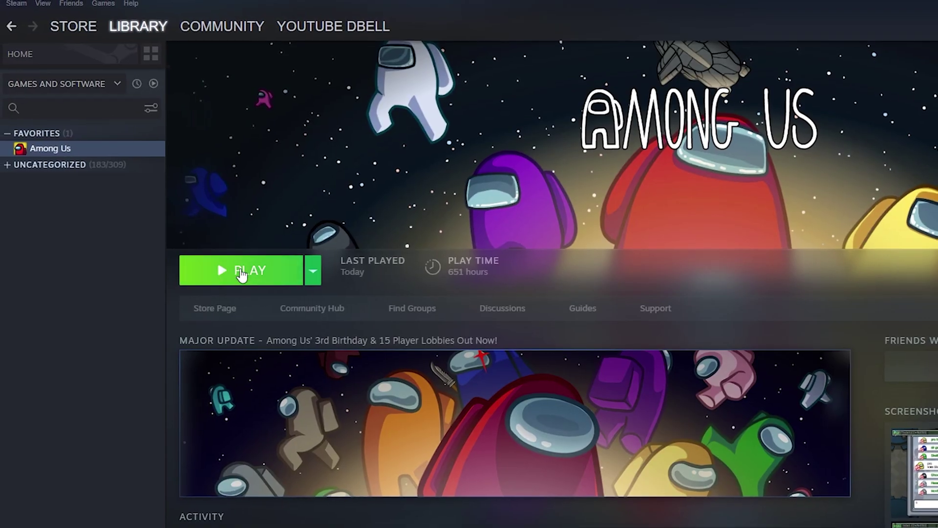
click(242, 272)
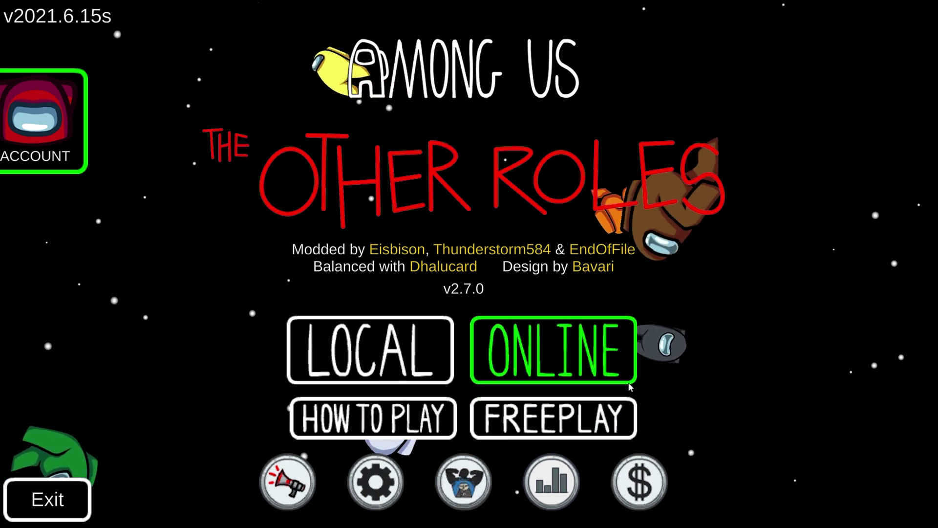
Step: Host an online lobby with 3 impostors and 15 max players
click(547, 343)
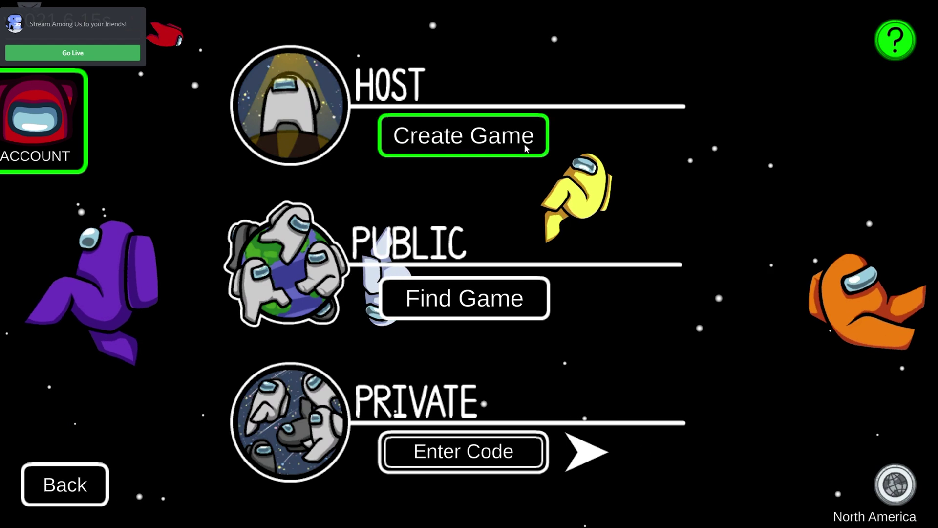
click(463, 137)
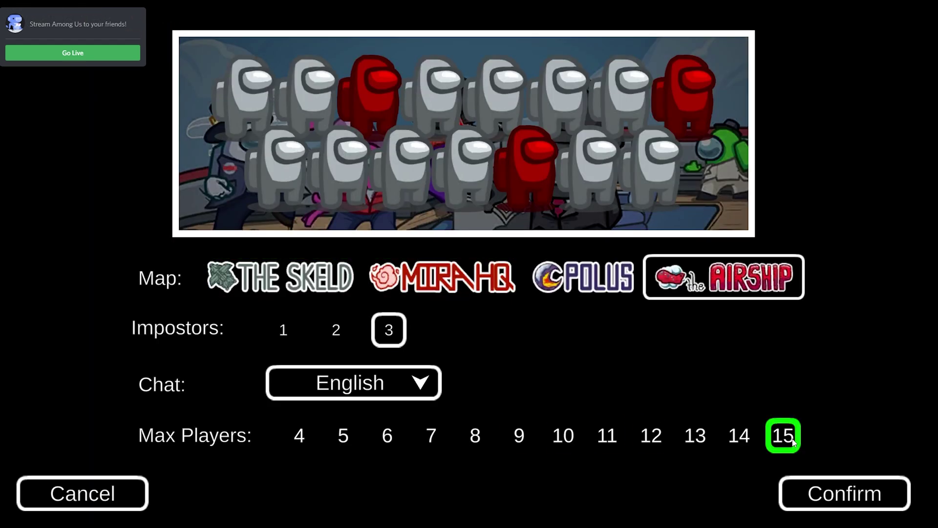
click(800, 494)
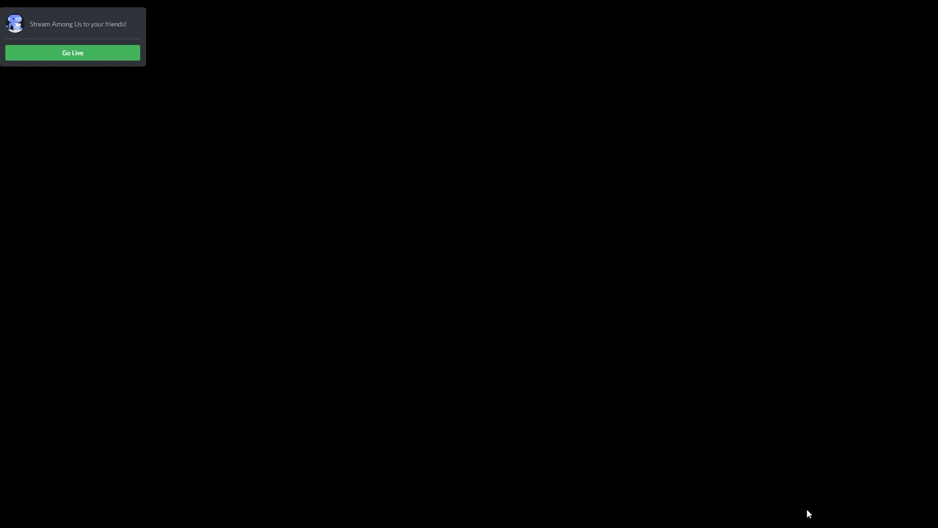
Step: Walk the crewmate to the laptop and open the customization panel
key(d)
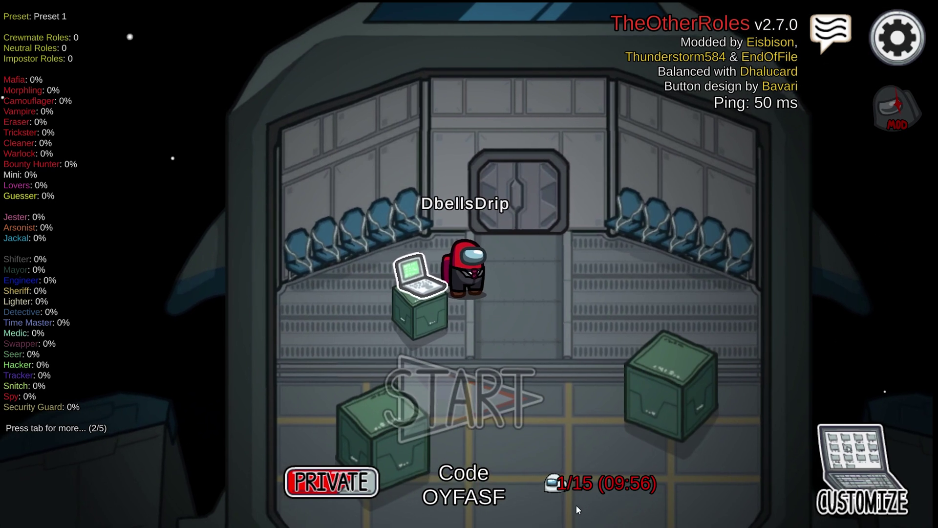
key(d)
key(s)
key(a)
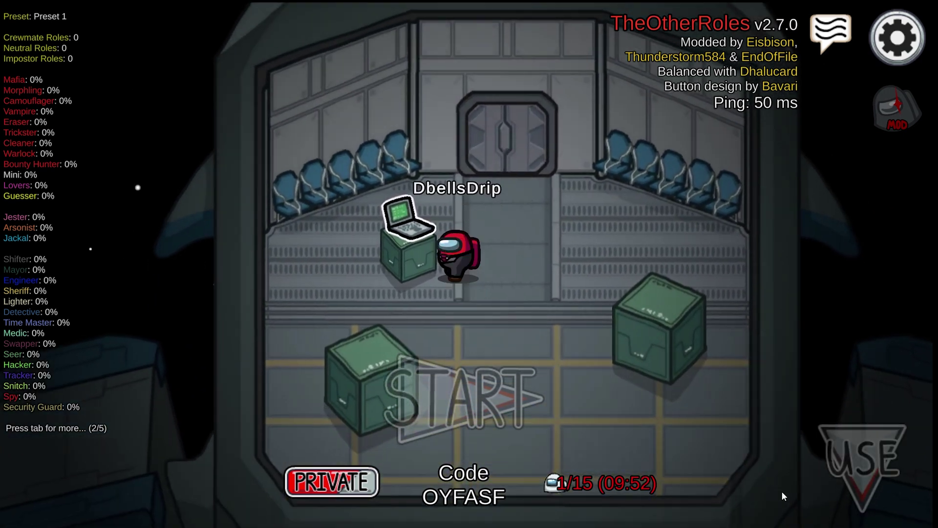
key(e)
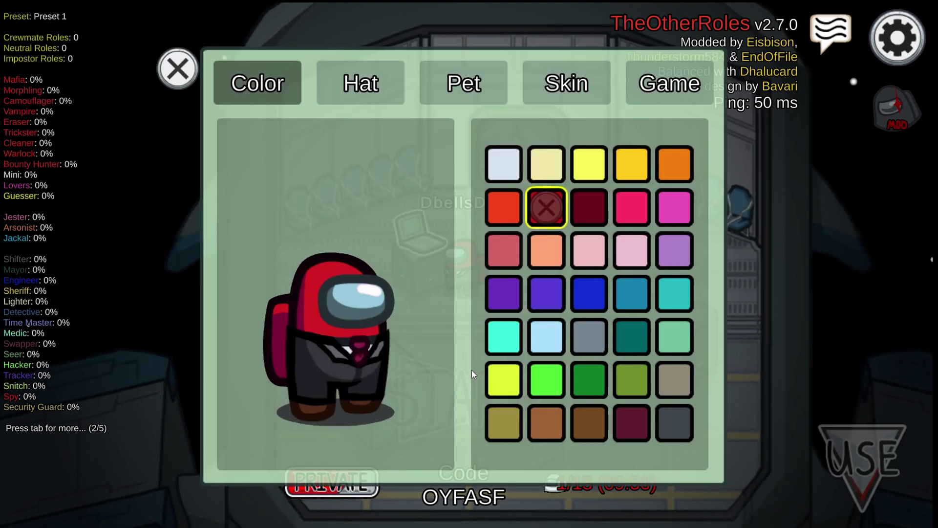
Step: Browse the Hat and Skin tabs of the customization panel
click(388, 98)
scroll(556, 353, down, 5)
scroll(574, 342, down, 5)
scroll(592, 286, up, 10)
scroll(590, 233, down, 6)
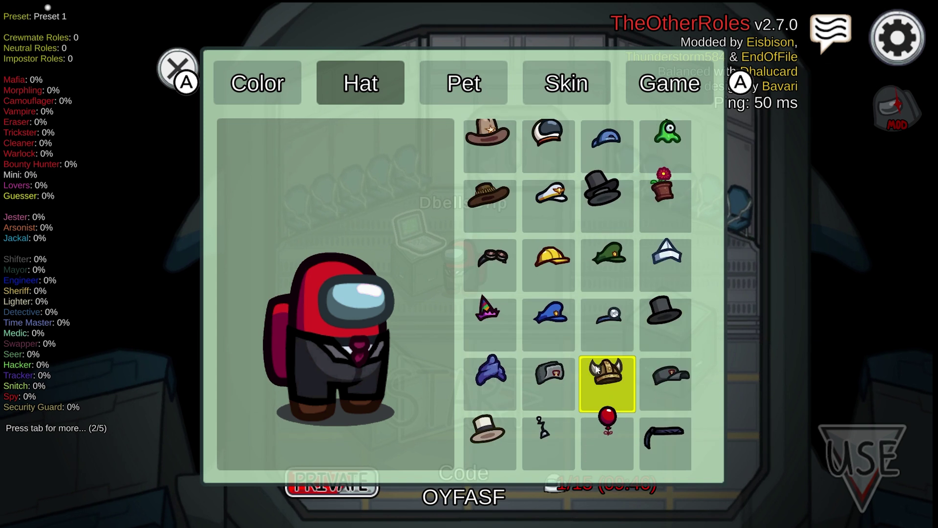
scroll(597, 370, down, 5)
scroll(568, 361, up, 6)
scroll(576, 382, down, 8)
scroll(599, 294, up, 8)
click(579, 98)
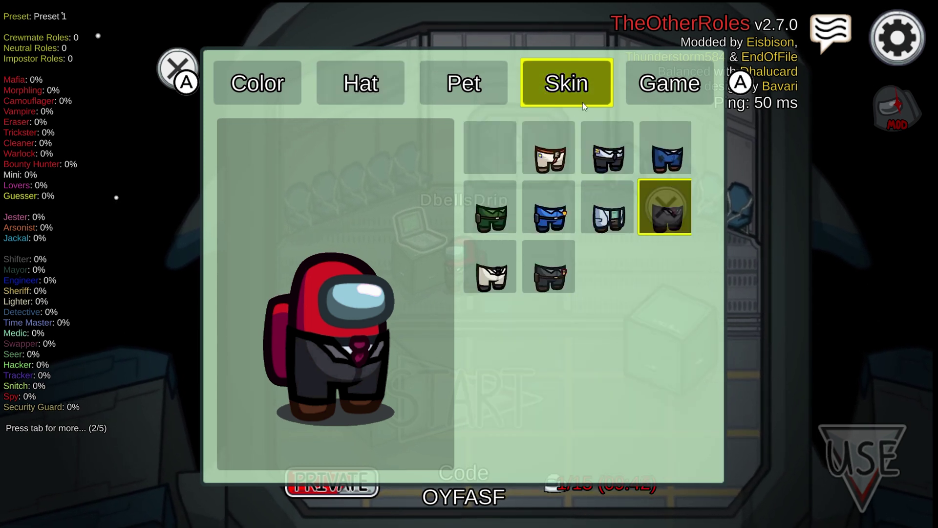
Step: In the Game settings tab, raise the Mayor role chance to 100%
click(660, 91)
scroll(532, 396, down, 10)
scroll(474, 339, down, 10)
click(528, 321)
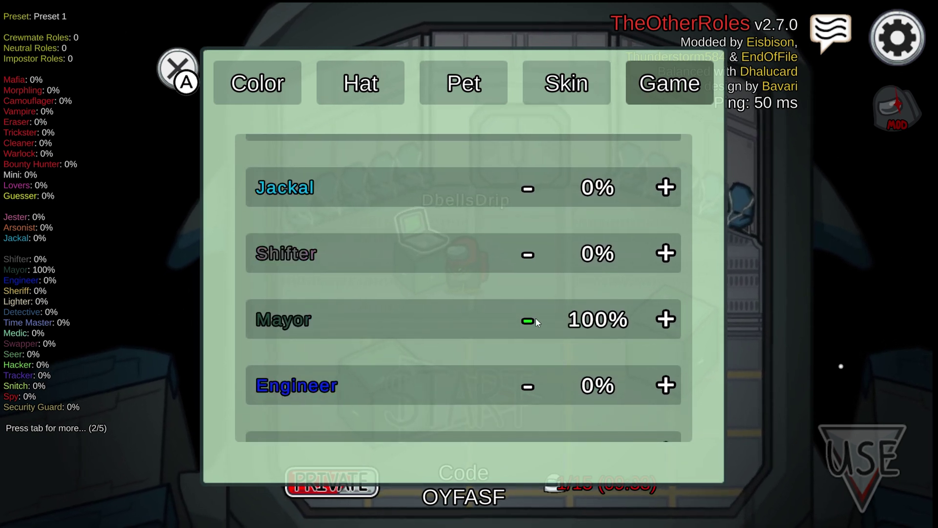
scroll(342, 304, down, 15)
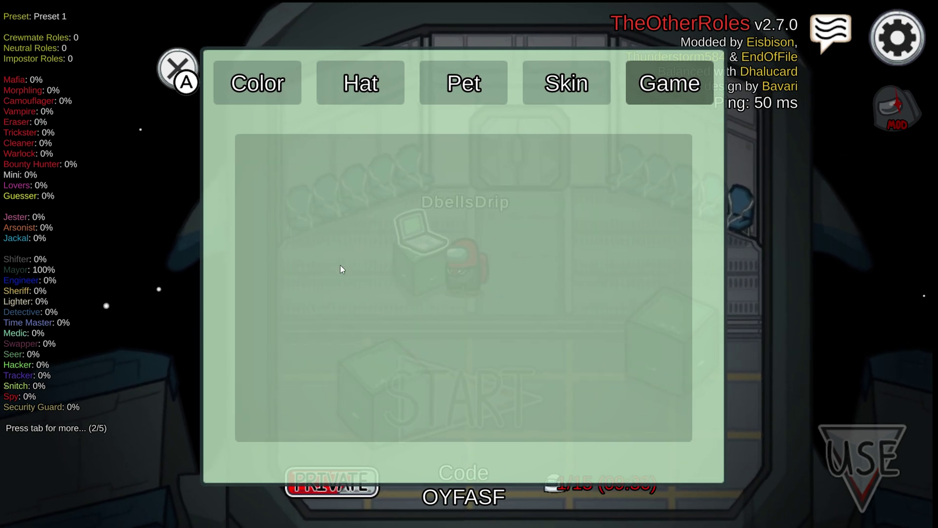
scroll(480, 338, up, 5)
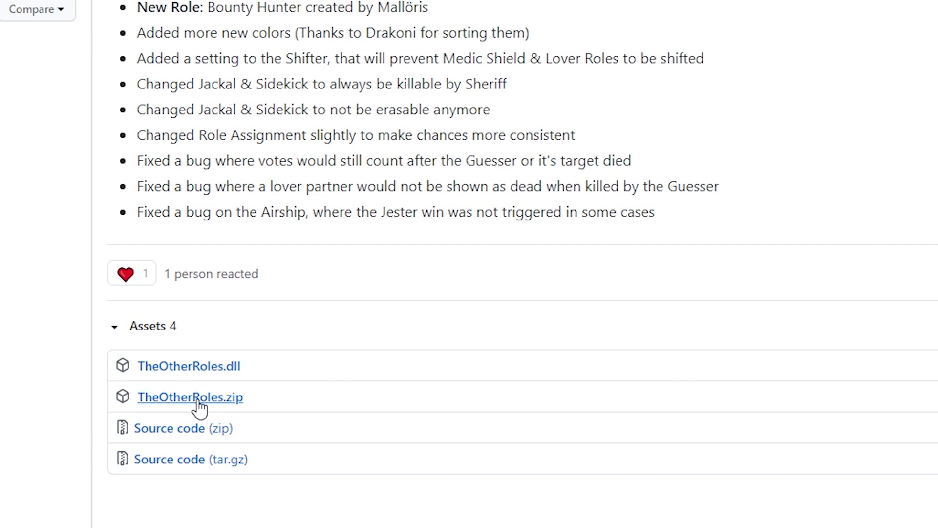
Step: Download TheOtherRoles.zip from the v2.7.0 release assets and choose Keep on the danger warning
click(199, 399)
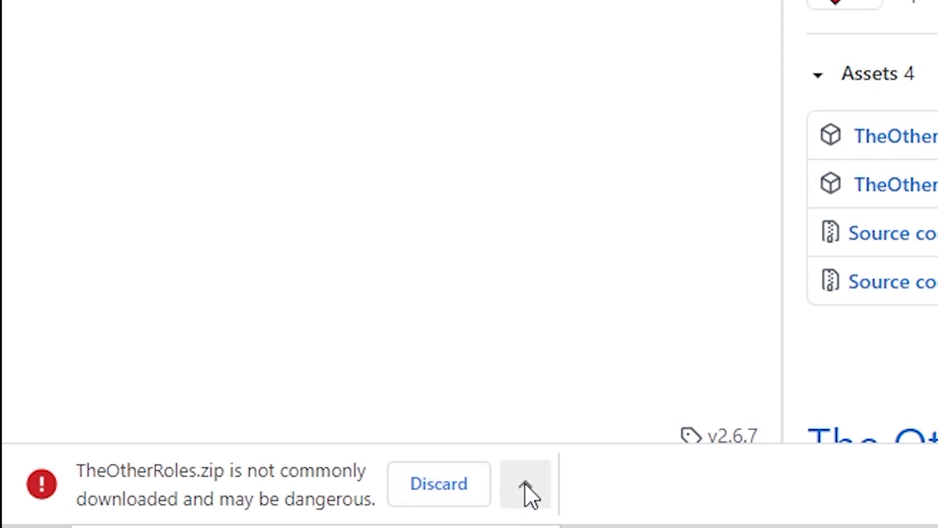
click(537, 498)
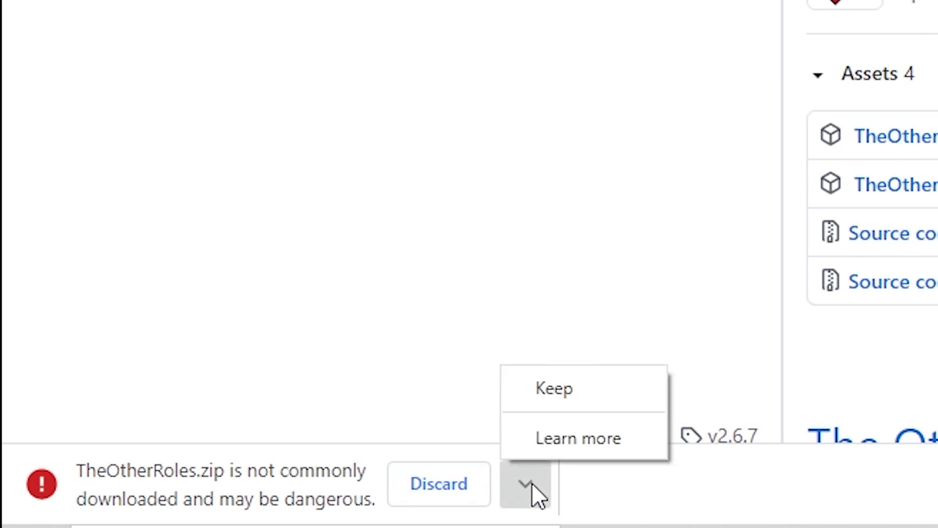
click(550, 391)
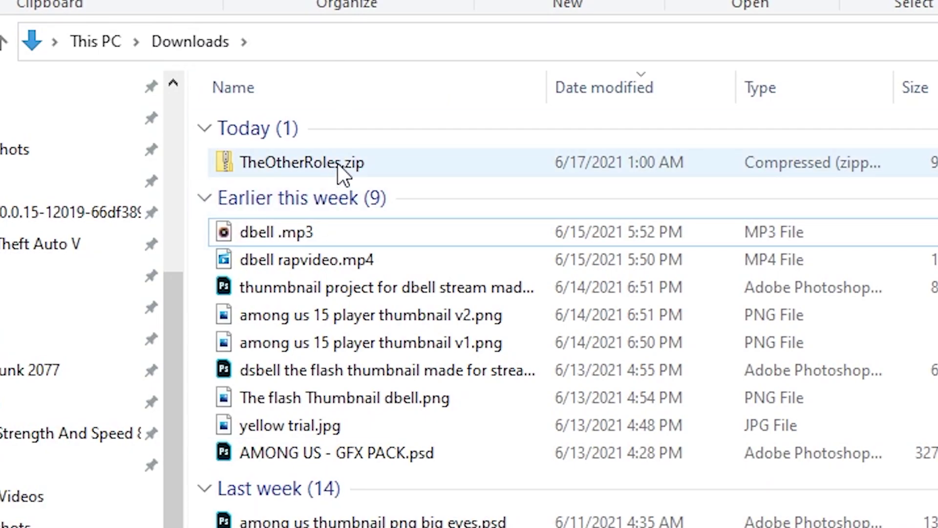
Step: Extract TheOtherRoles.zip in Downloads via 7-Zip's Extract files, accepting the default folder
click(338, 162)
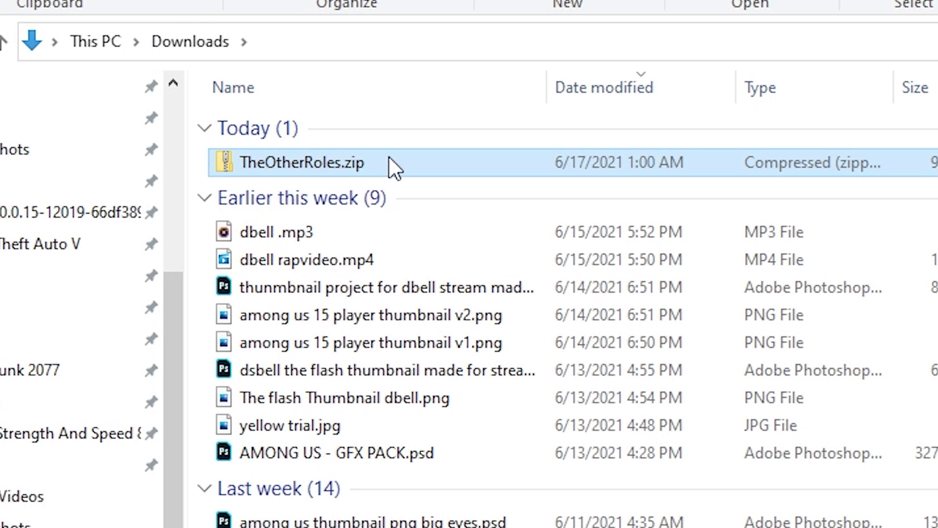
right_click(405, 162)
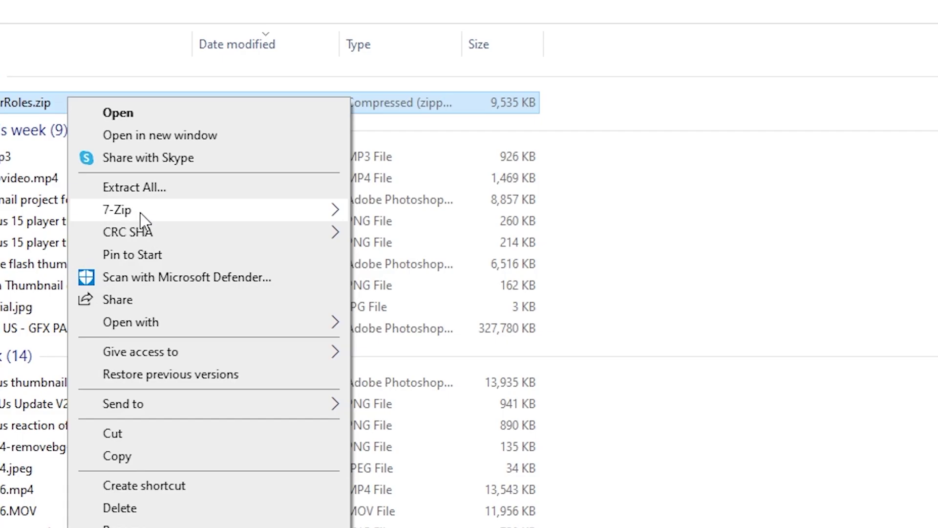
mouse_move(142, 214)
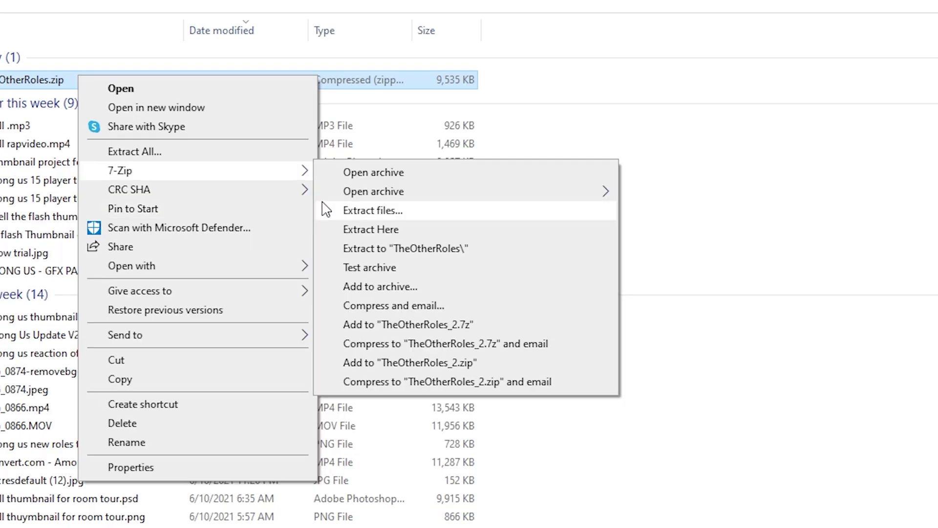
click(364, 256)
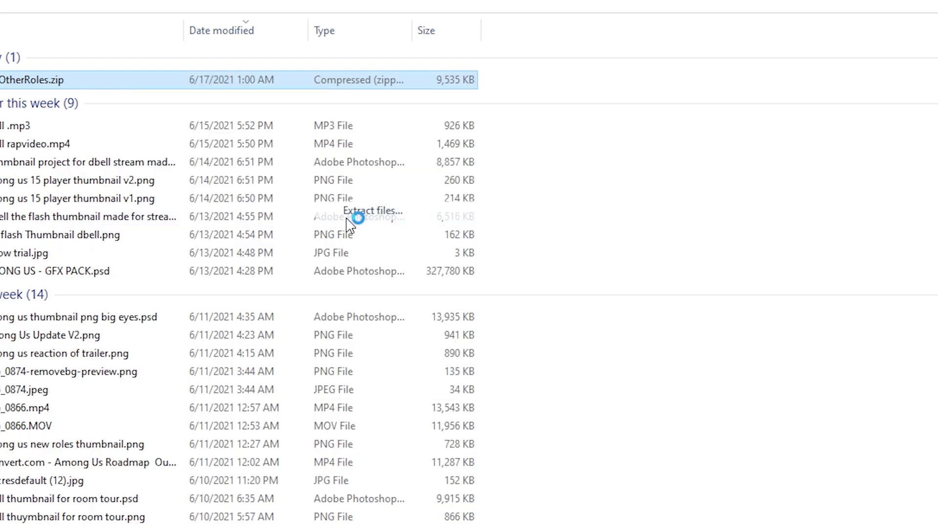
click(556, 429)
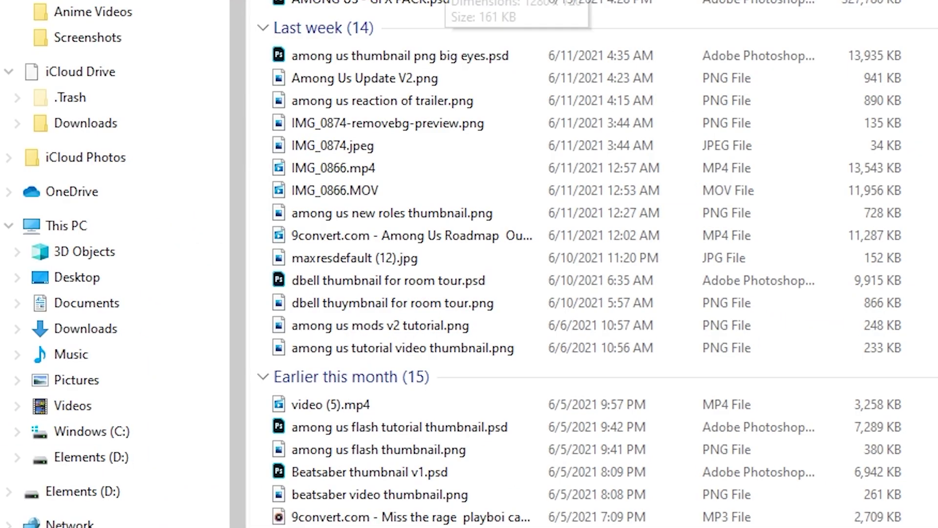
Step: Open the AmongUs game folder on the C: drive
click(130, 432)
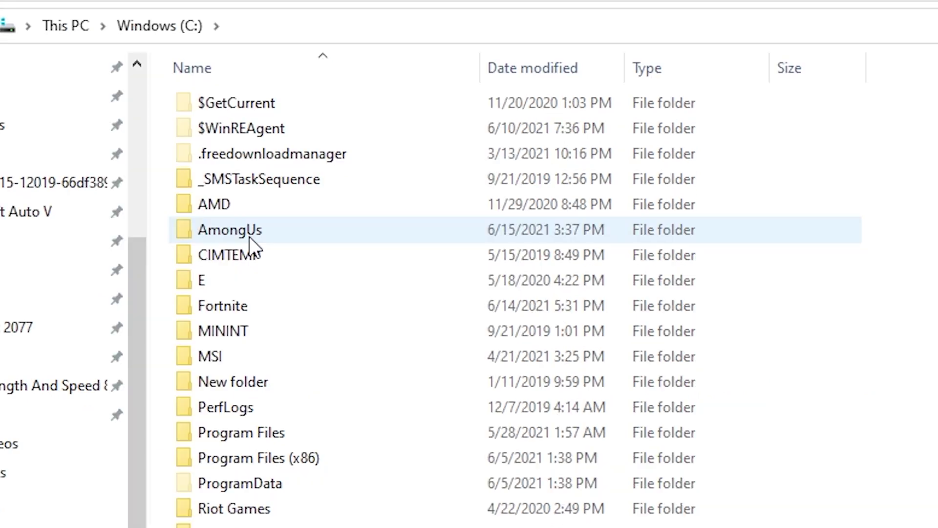
double_click(249, 236)
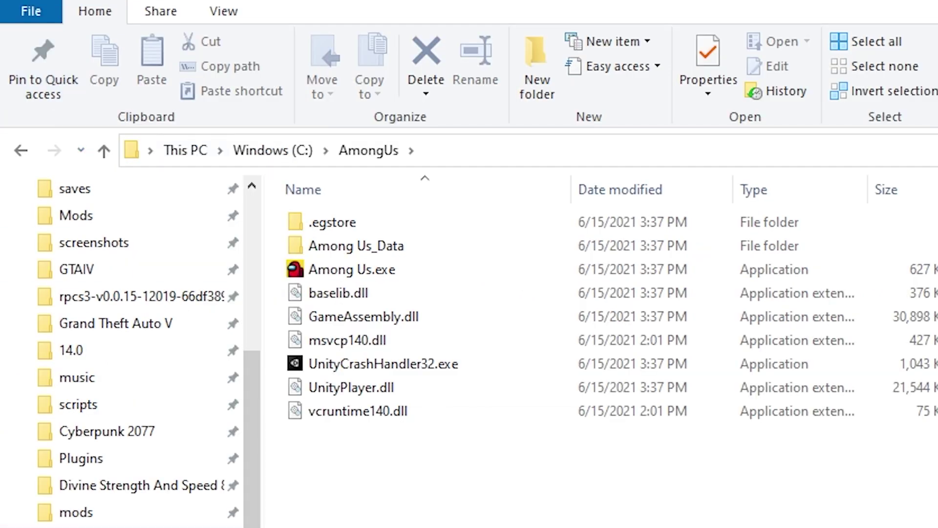
scroll(73, 488, up, 3)
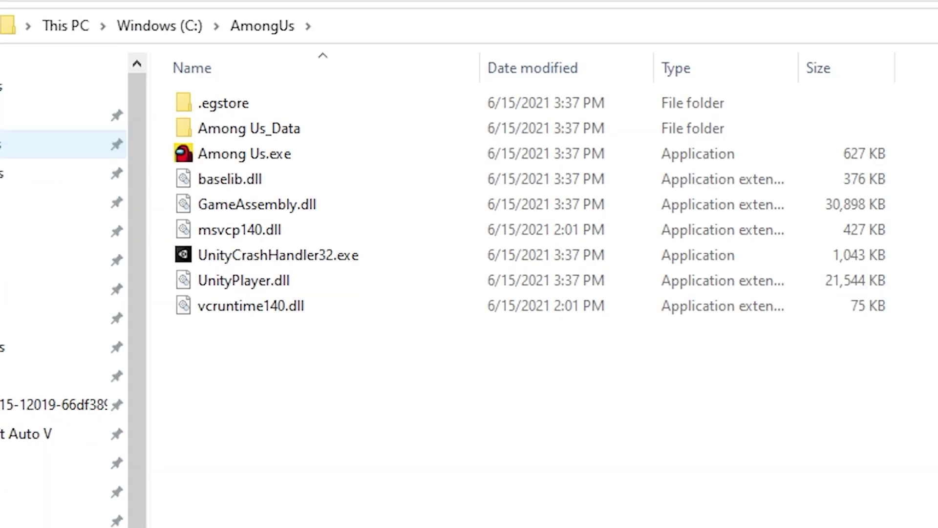
Step: Drag all six items from Downloads\TheOtherRoles into the AmongUs folder and check them
click(185, 261)
click(376, 278)
double_click(269, 165)
drag(238, 280, 168, 432)
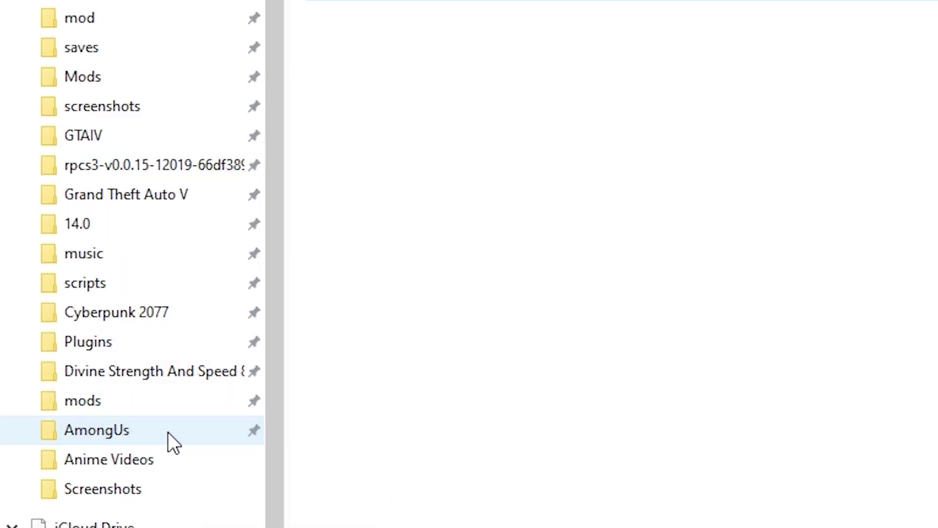
click(159, 431)
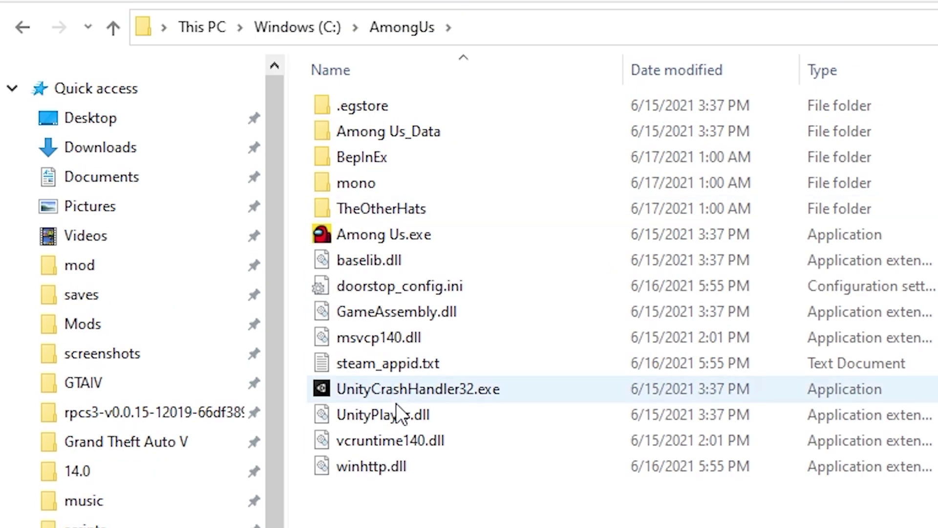